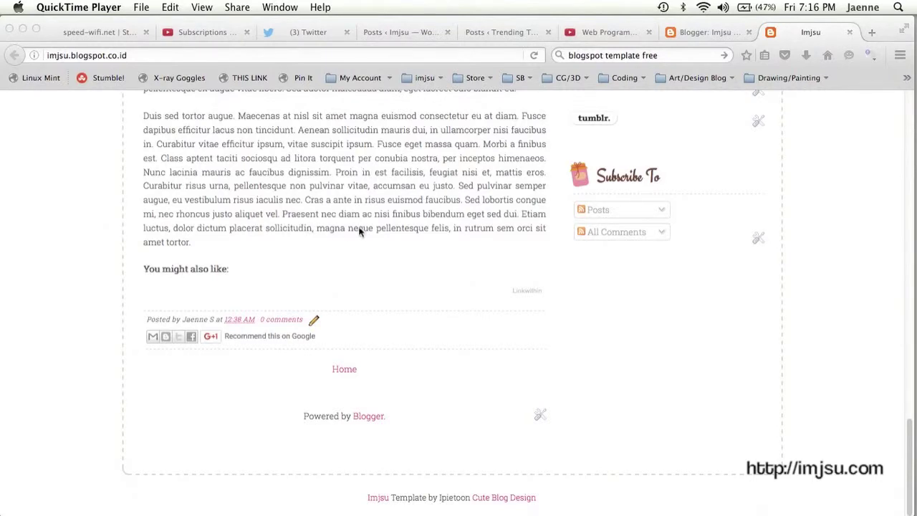
Step: On the blog's Layout page, scroll to the Attribution gadget and open its configuration window
click(677, 33)
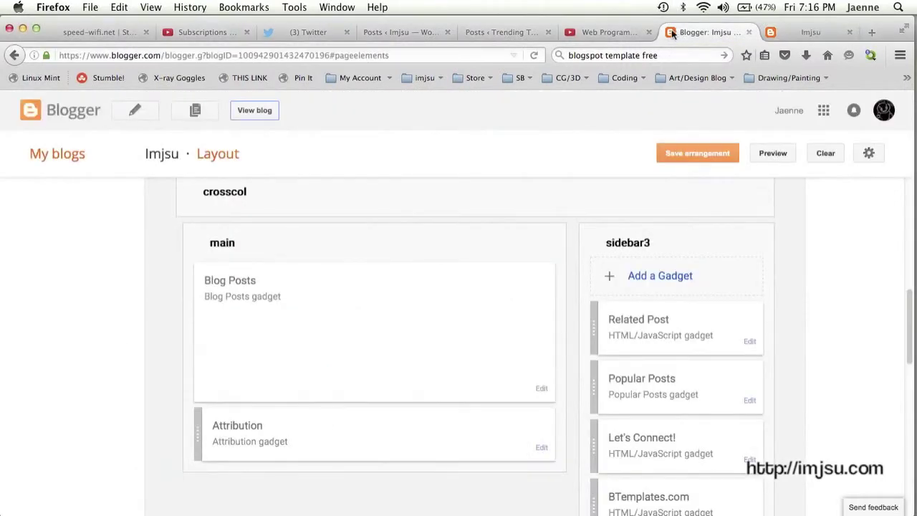
scroll(118, 305, up, 5)
scroll(117, 304, up, 5)
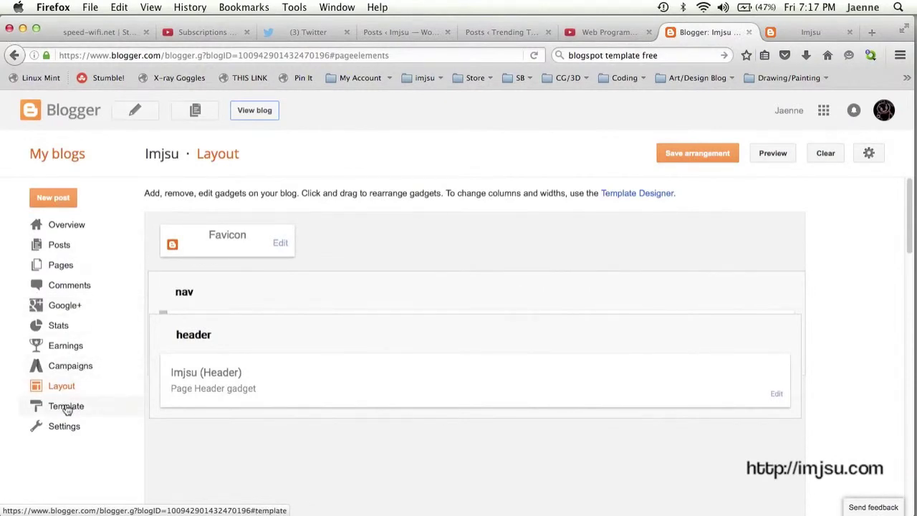
scroll(498, 399, down, 5)
scroll(498, 399, down, 3)
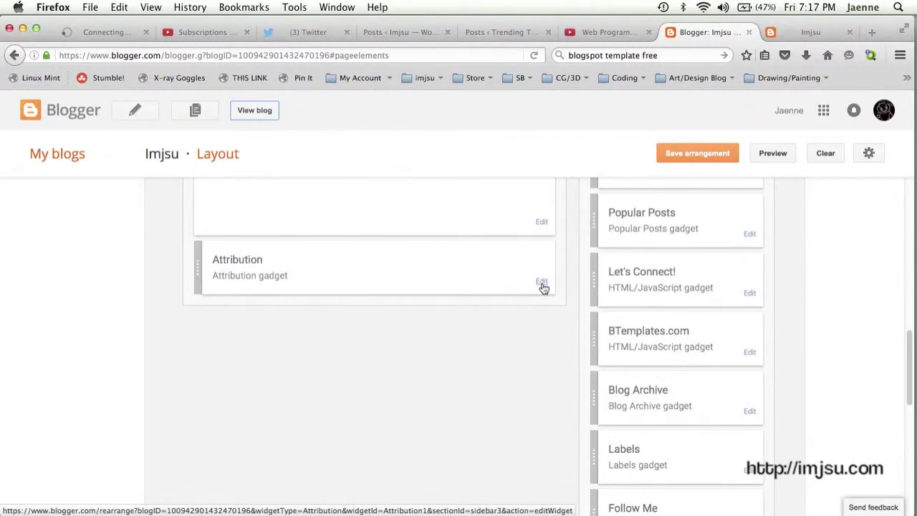
click(542, 285)
click(543, 285)
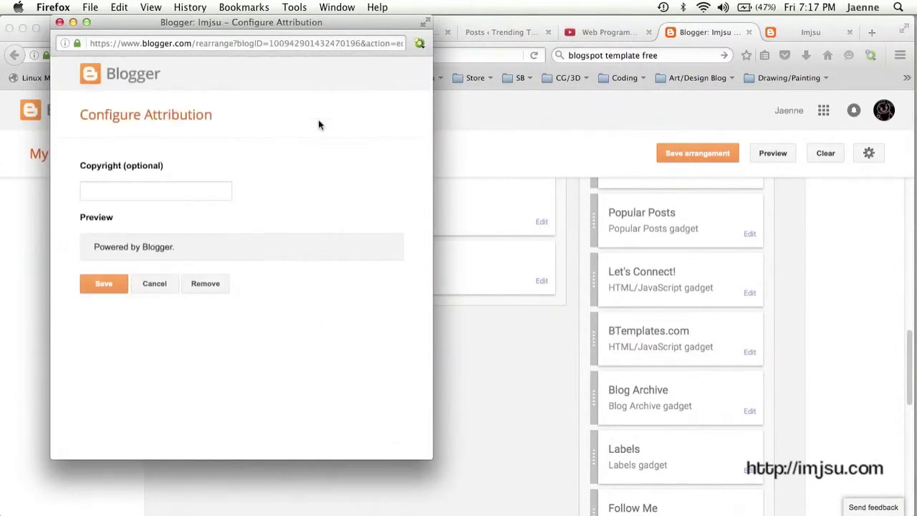
drag(303, 23, 467, 38)
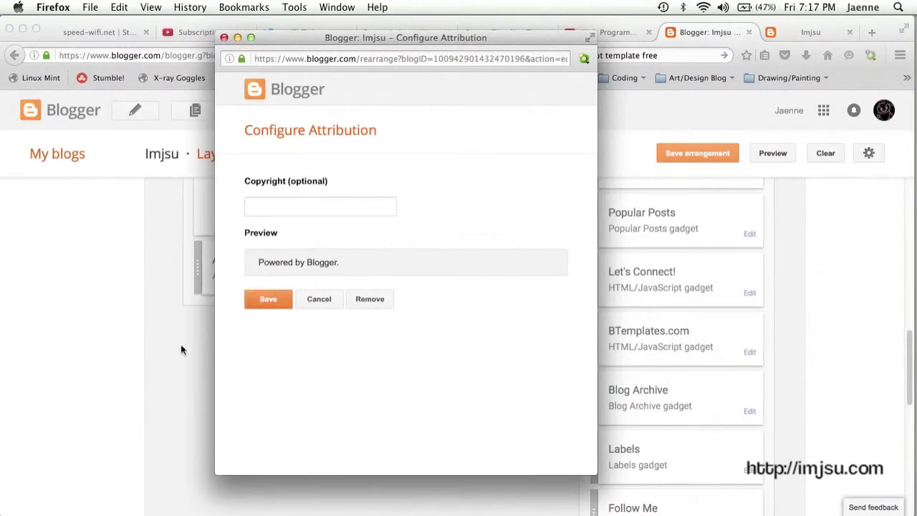
click(224, 37)
Step: Go to the Template page, open Edit HTML, and place the cursor in the template code
scroll(133, 256, up, 5)
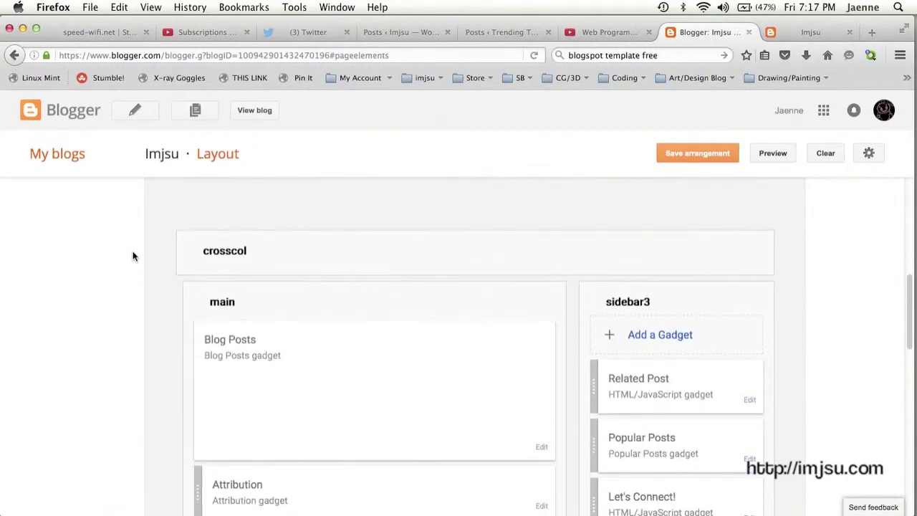
scroll(133, 253, up, 4)
click(74, 246)
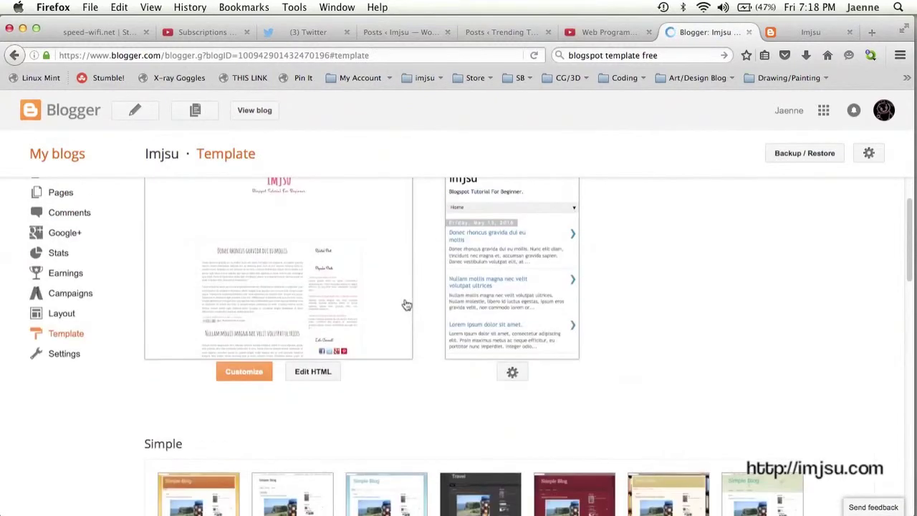
click(318, 374)
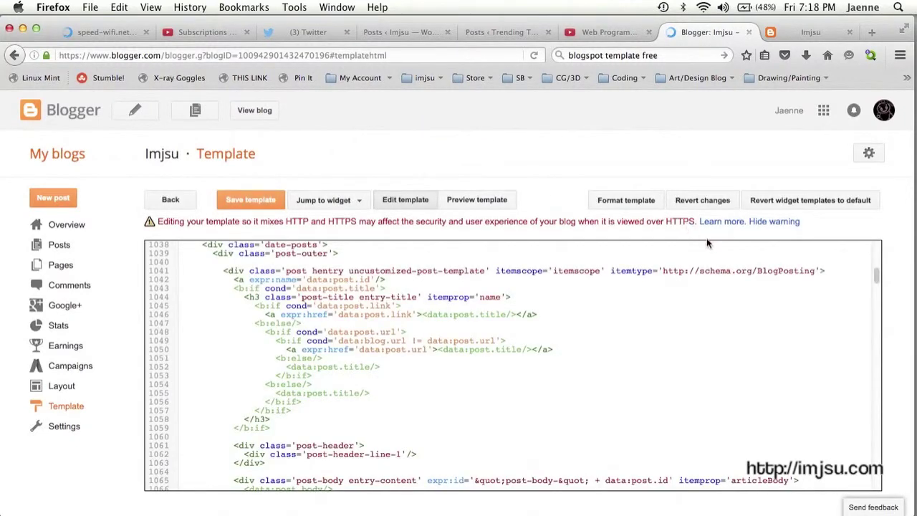
click(721, 249)
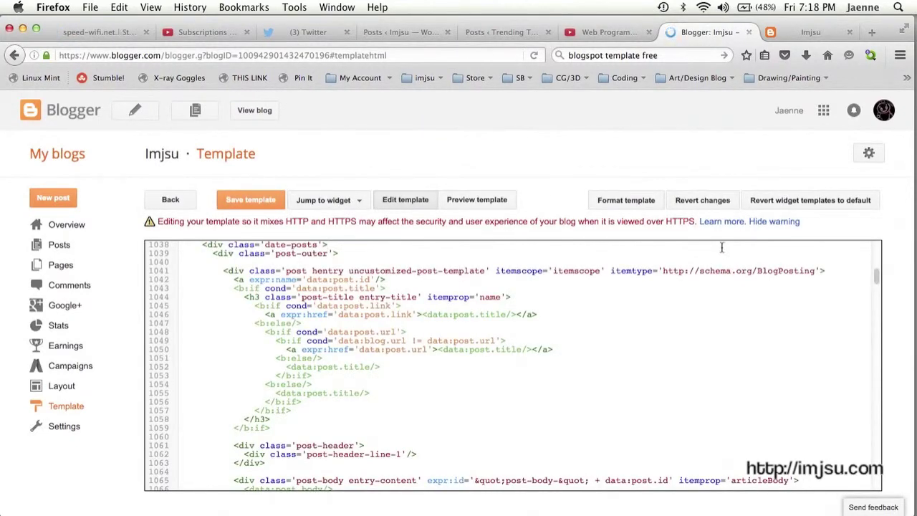
Step: Search the template code for 'attribution' to reveal the Attribution1 widget block
key(super+f)
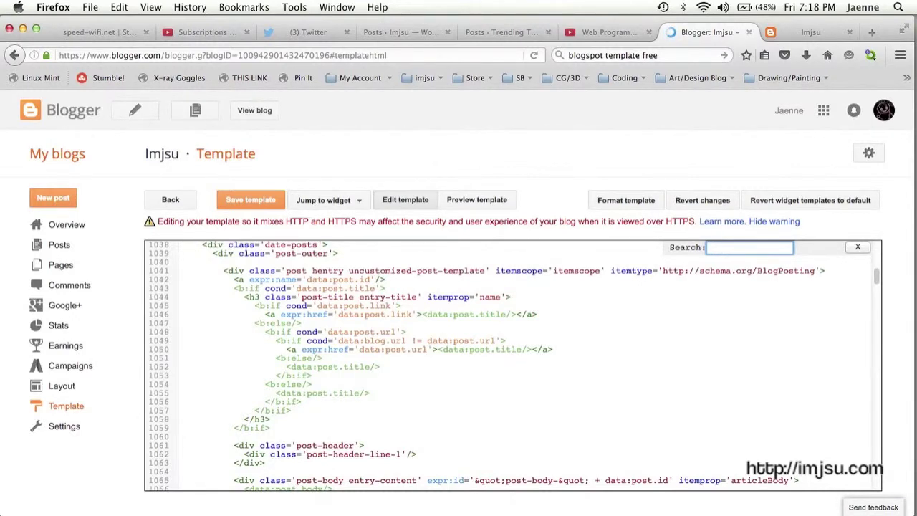
text(attribution)
key(Return)
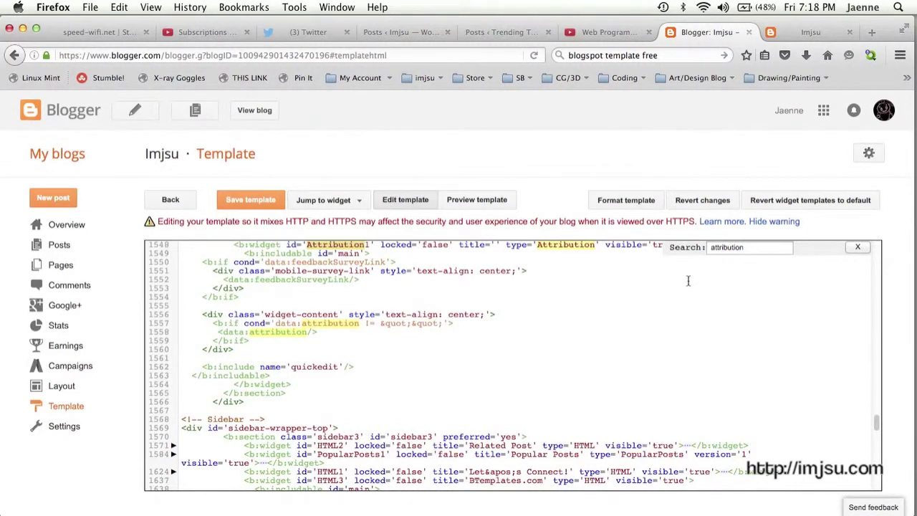
scroll(593, 290, up, 1)
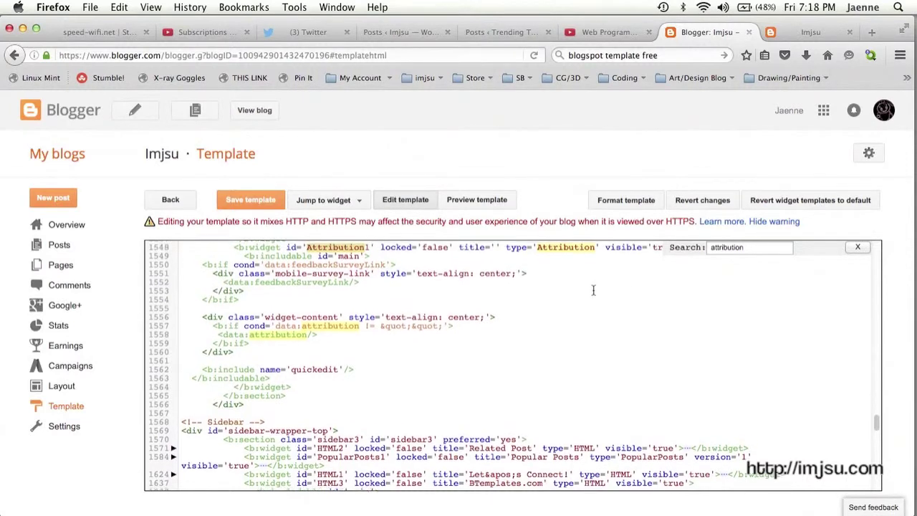
scroll(593, 290, up, 2)
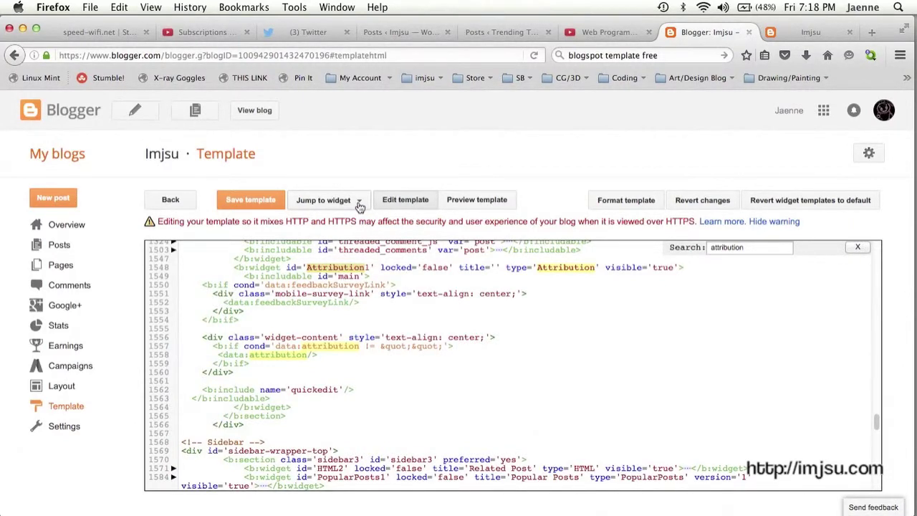
click(359, 200)
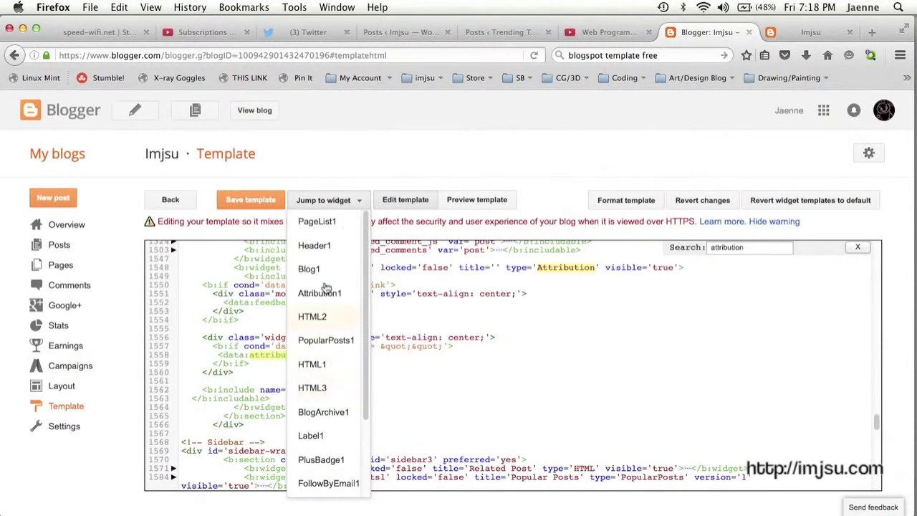
click(334, 299)
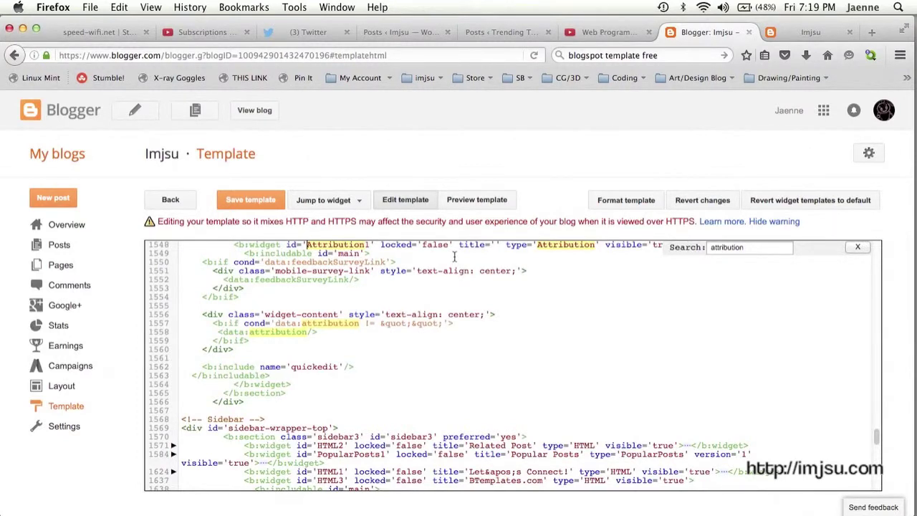
drag(450, 245, 428, 242)
Step: Set Attribution1's locked value to 'false' on line 1548 and save the template
double_click(428, 243)
text(true)
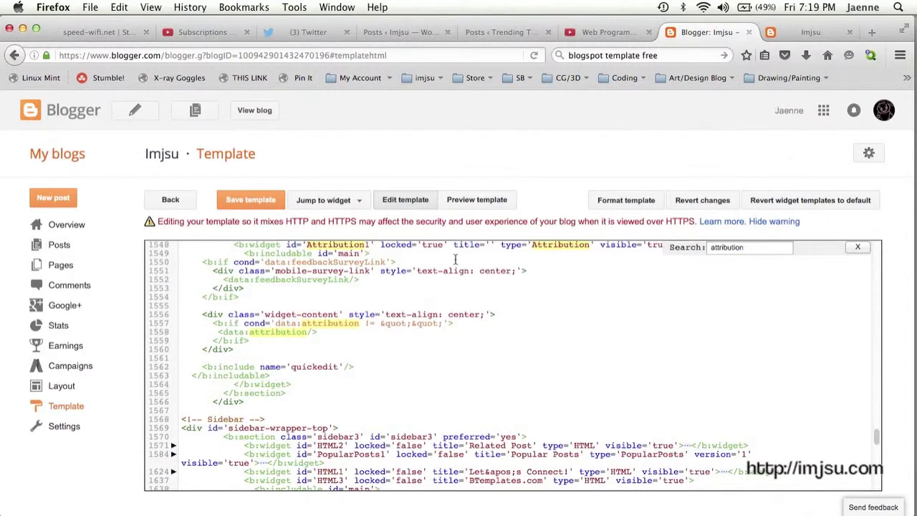
key(BackSpace)
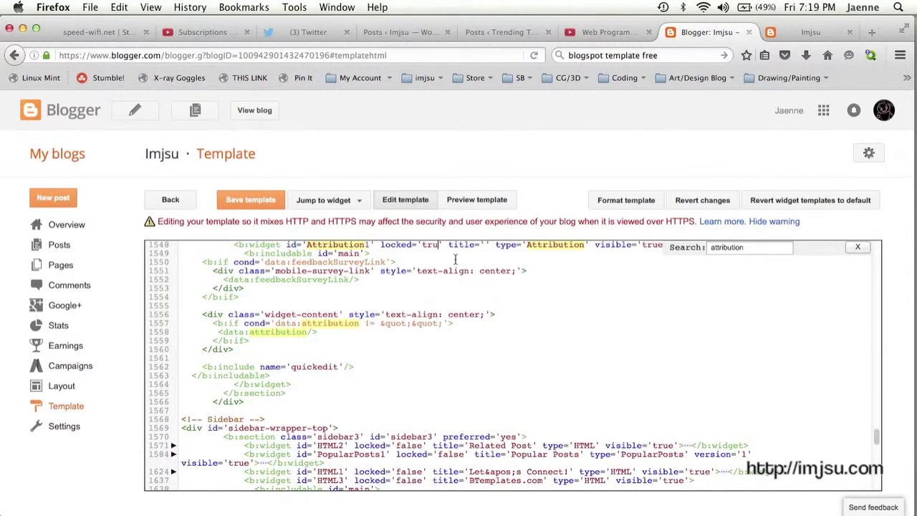
key(BackSpace)
key(BackSpace)
key(BackSpace)
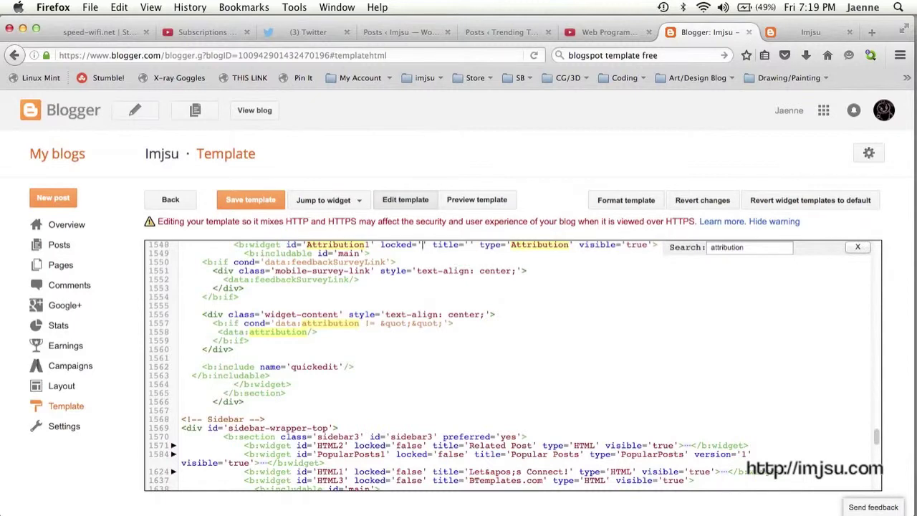
text(false)
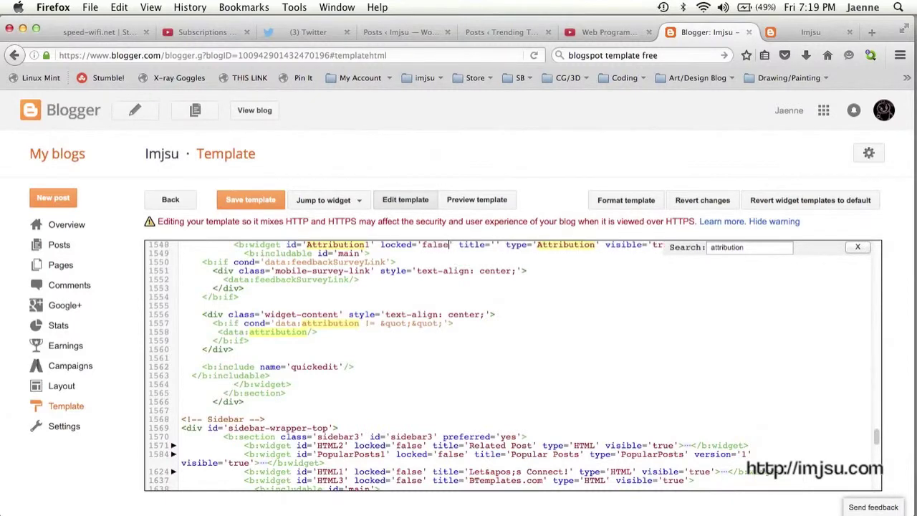
click(263, 203)
Step: Return to the Layout page and open the Attribution gadget's settings window
click(65, 389)
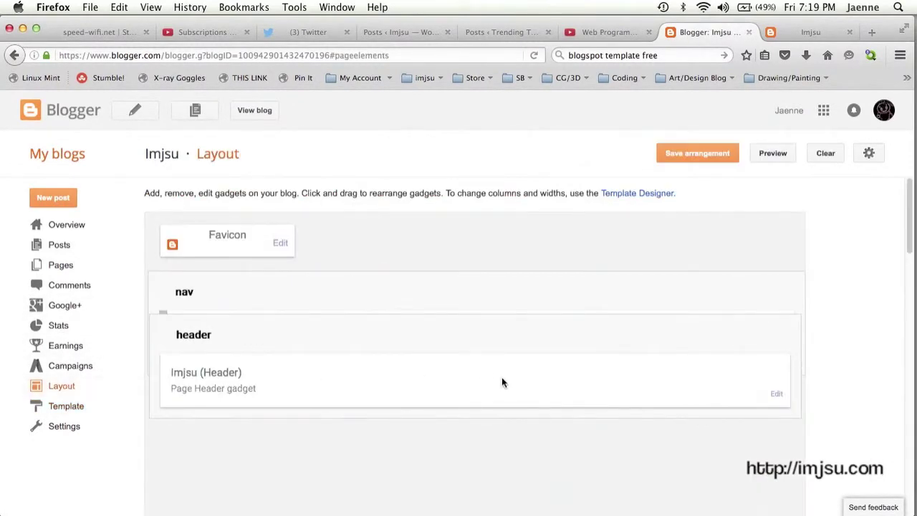
scroll(502, 381, down, 10)
scroll(501, 381, down, 5)
scroll(501, 381, down, 2)
scroll(502, 382, up, 2)
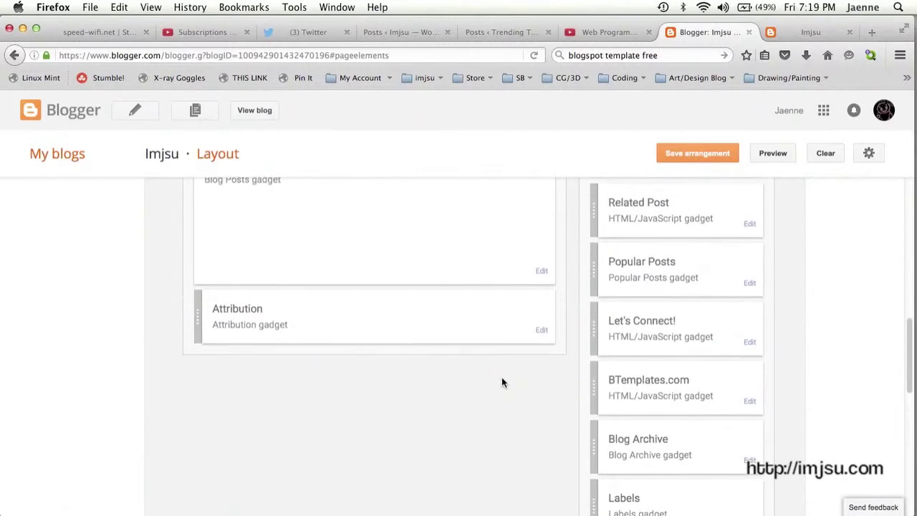
click(542, 333)
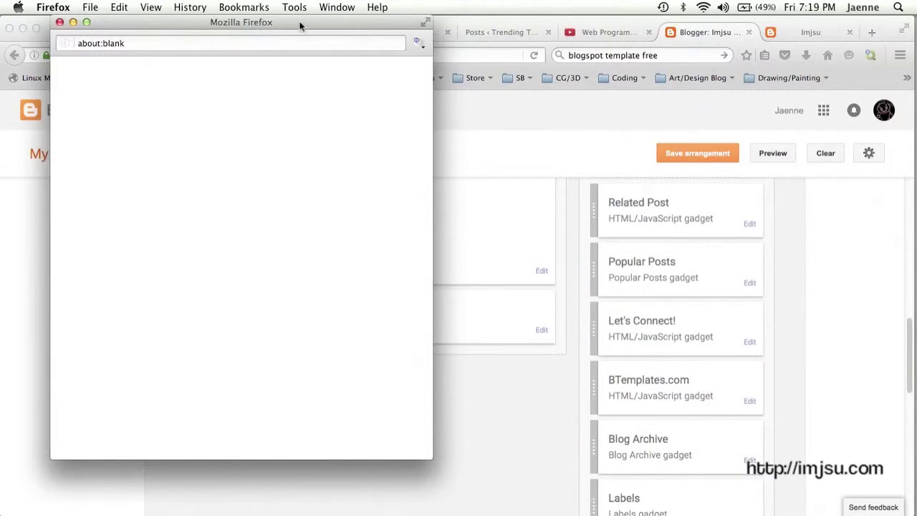
Step: Remove the Attribution gadget, confirm the removal, and save the arrangement
drag(300, 25, 413, 43)
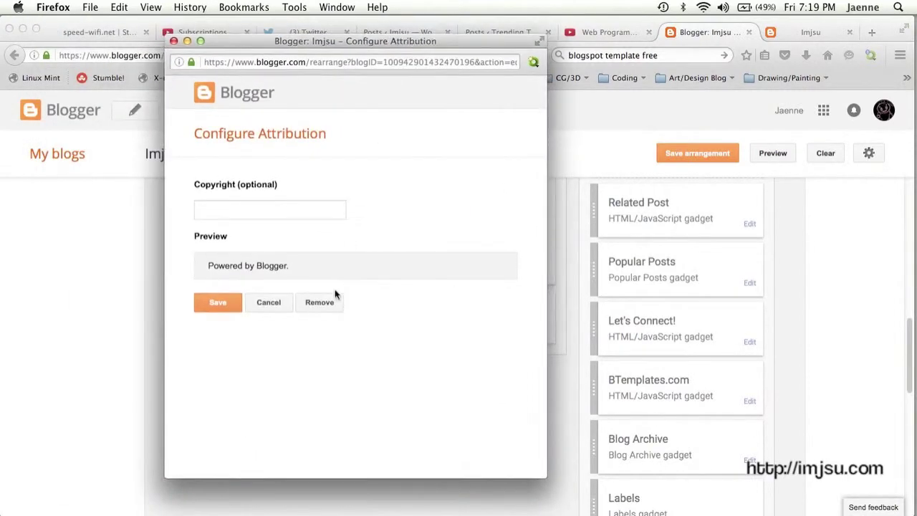
click(319, 303)
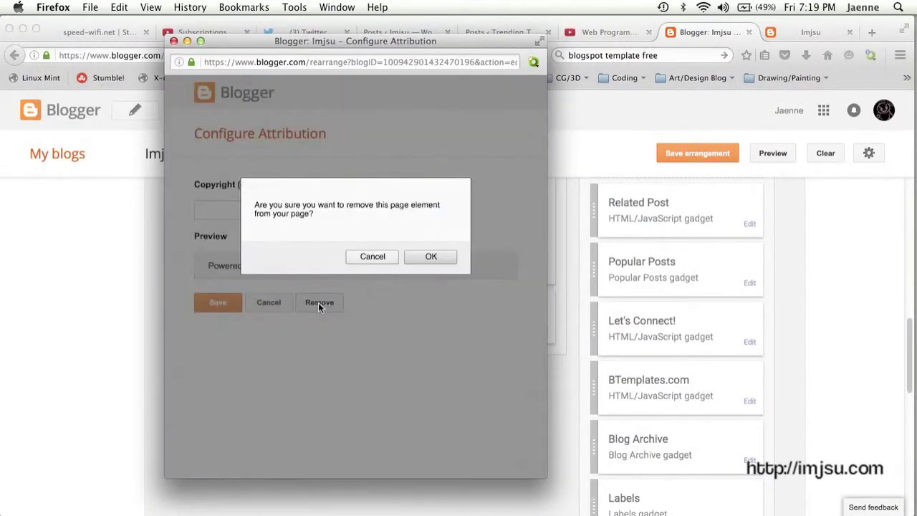
click(422, 255)
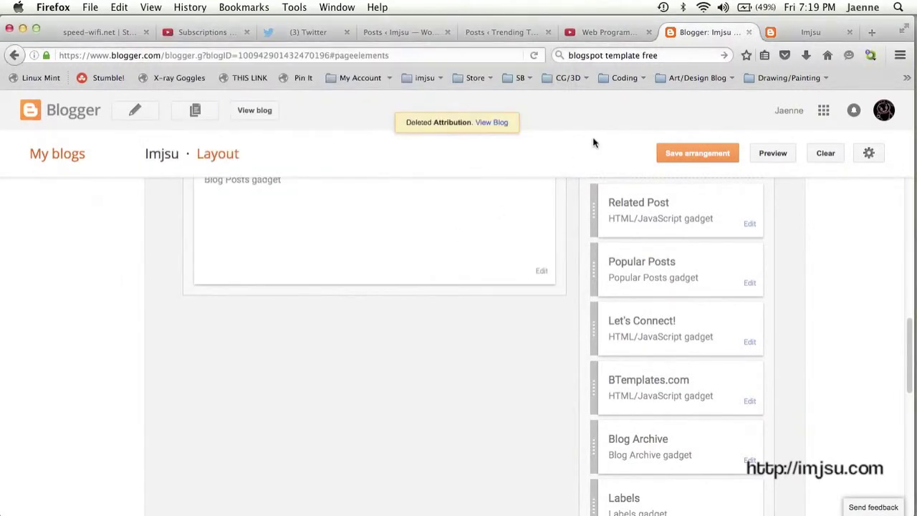
click(682, 154)
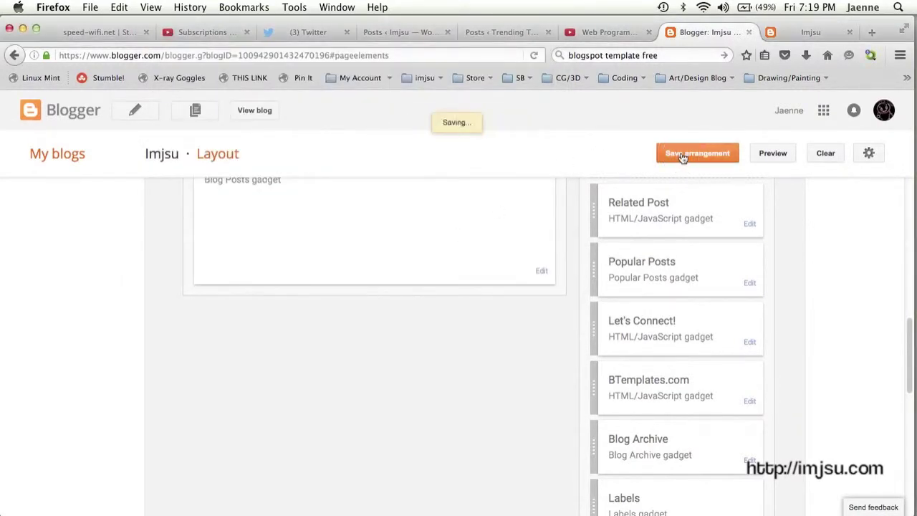